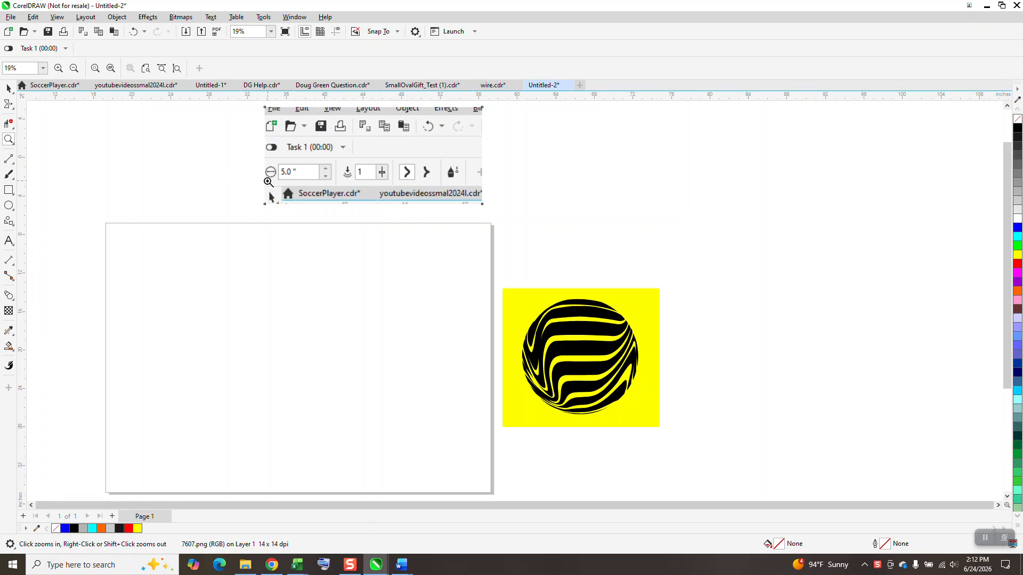
Draw a horizontal bar about 20.22 by 1.67 inches near the page's upper edge, filled black with no outline
left_click_drag(253, 117, 518, 242)
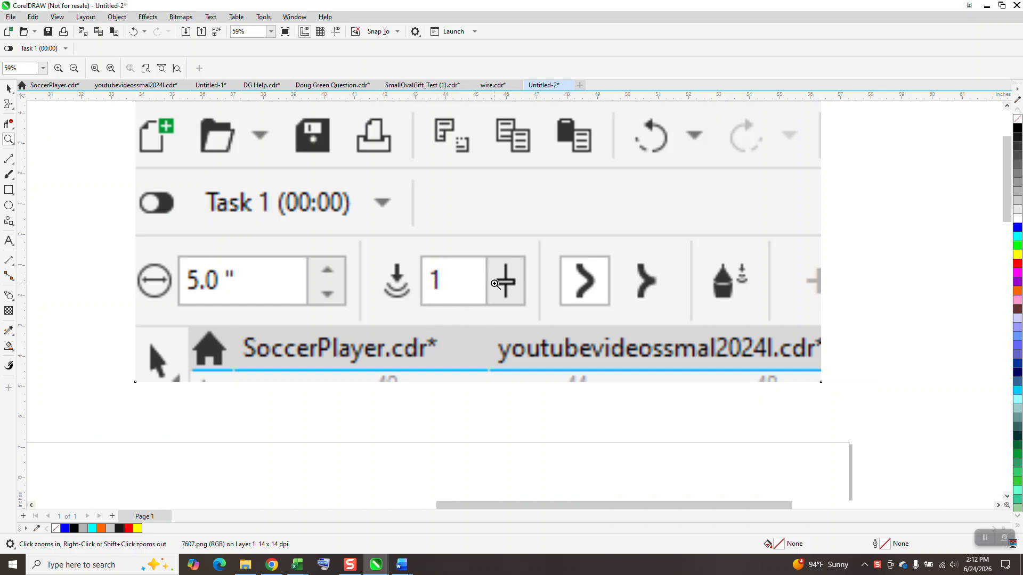
scroll(506, 280, "down", 5)
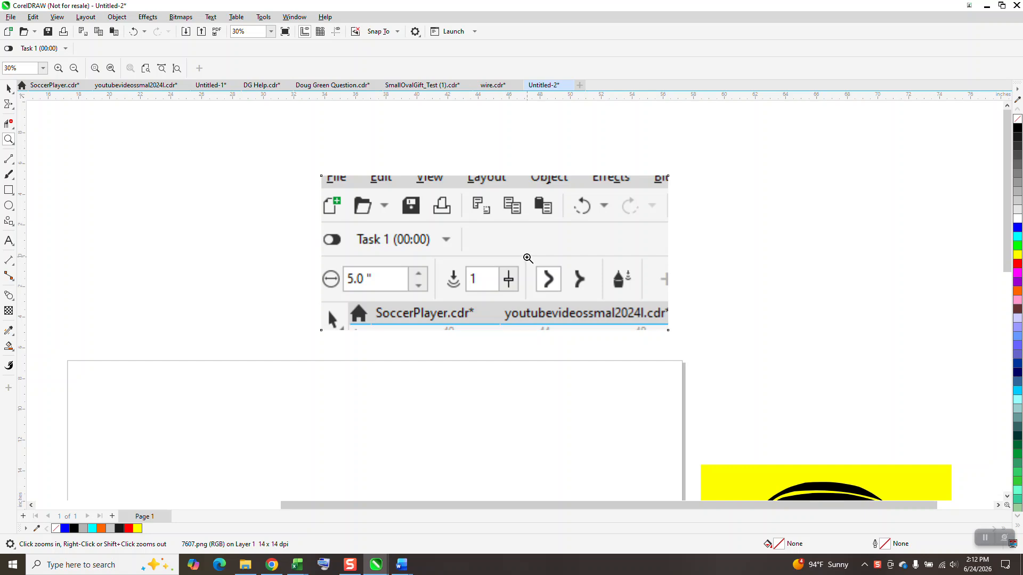
scroll(123, 135, "down", 1)
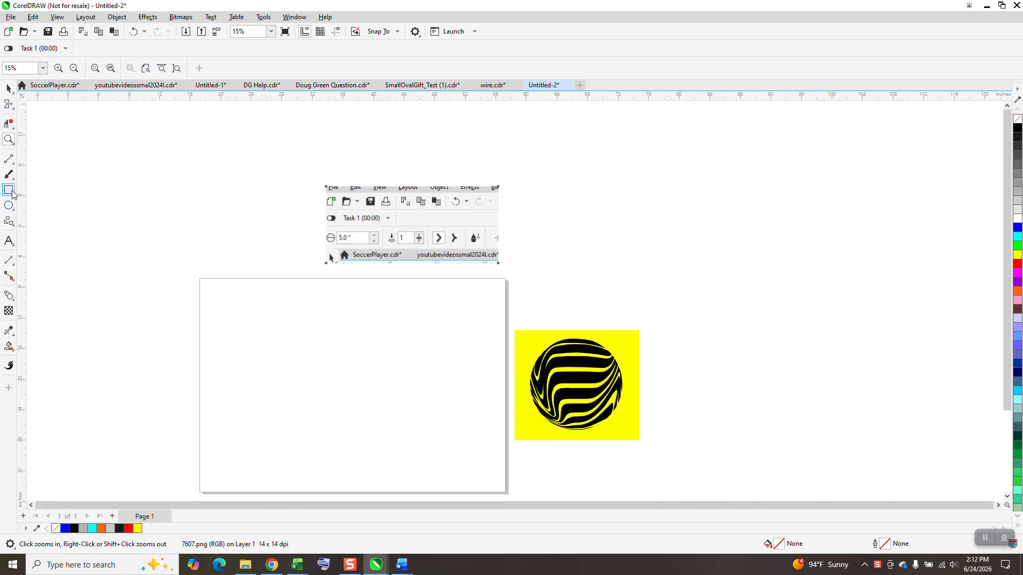
left_click(9, 190)
left_click_drag(305, 308, 459, 321)
left_click(8, 88)
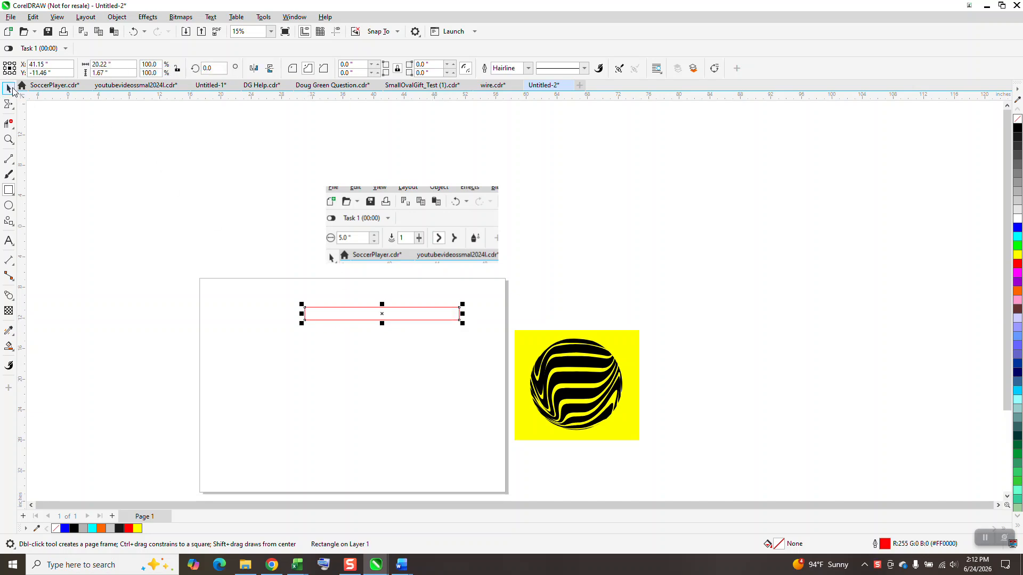
left_click_drag(371, 318, 349, 317)
left_click(1018, 129)
right_click(1018, 120)
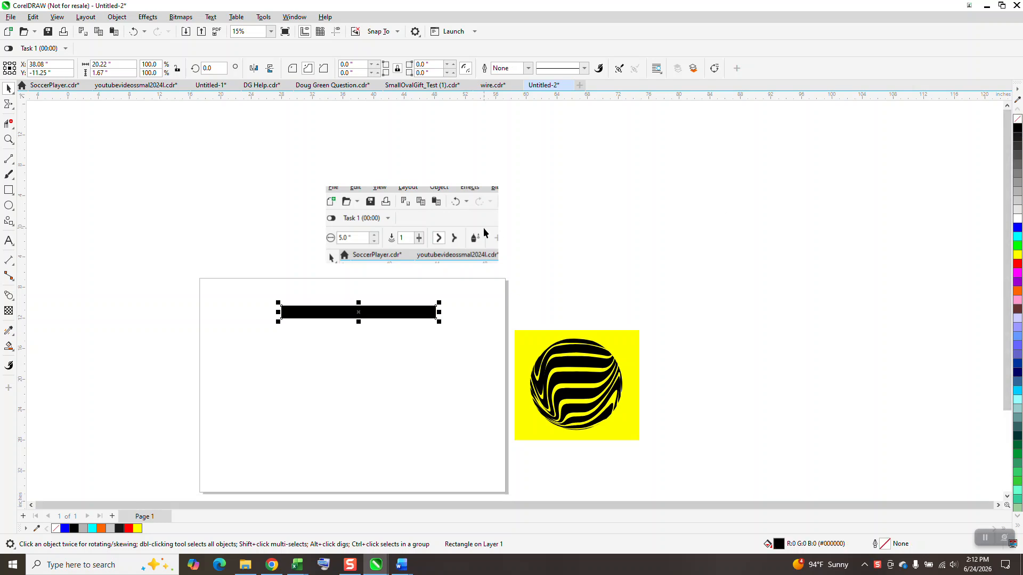
Duplicate the black bar straight down to the lower part of the page and set the copy's height to 0.75 inch
left_click_drag(357, 312, 359, 422)
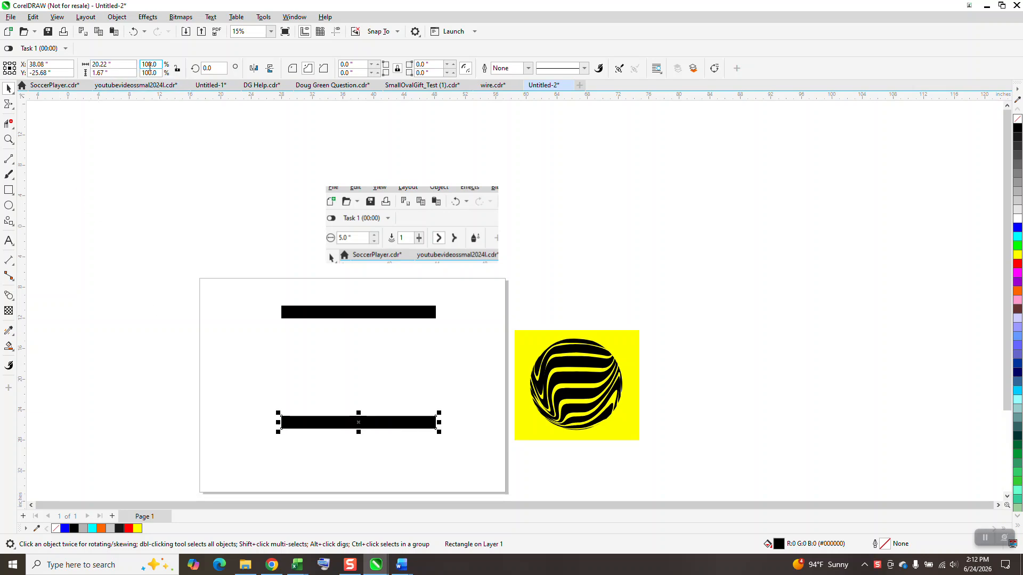
left_click(177, 70)
left_click(102, 72)
type(".75")
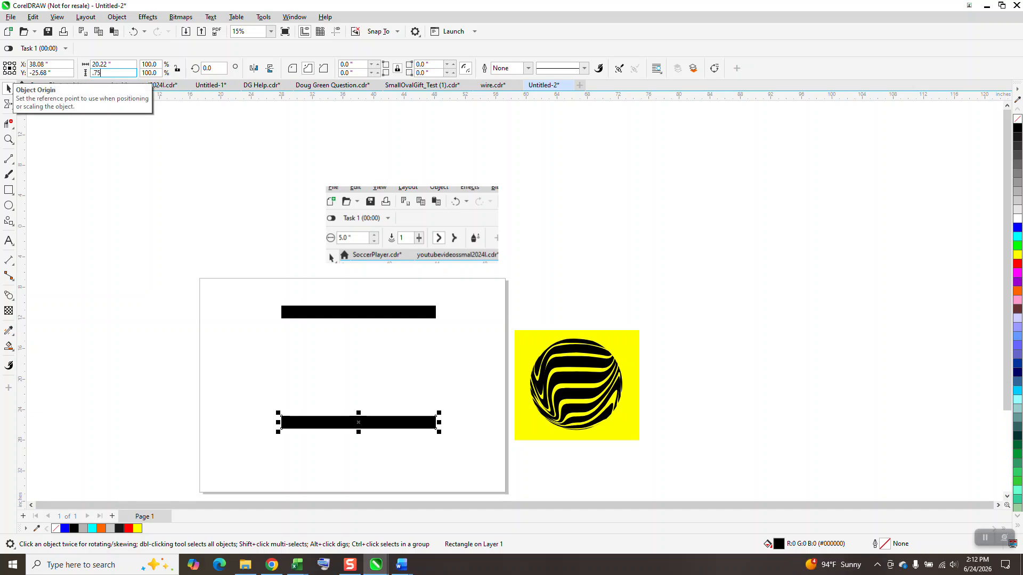
key("Return")
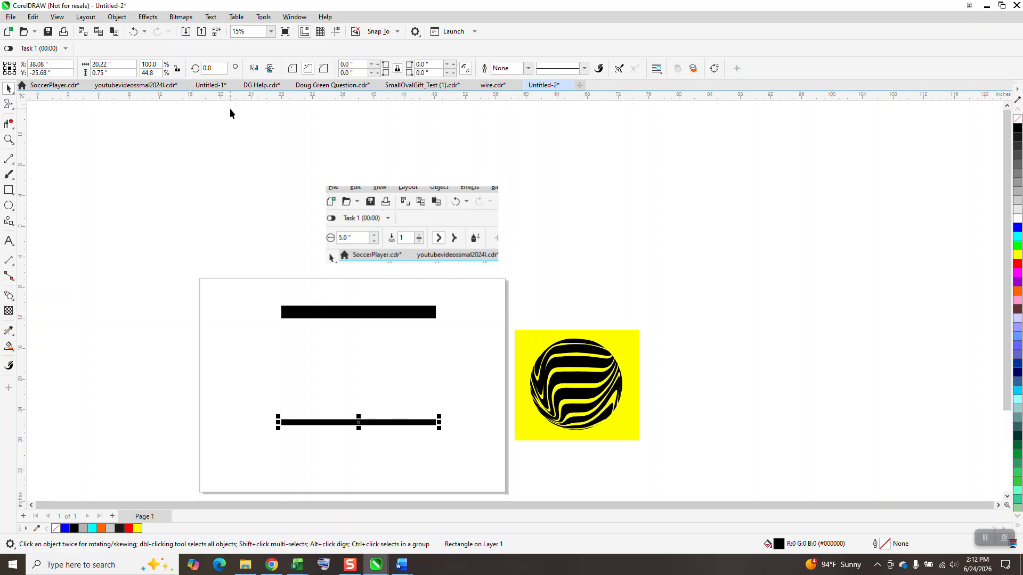
Blend the thick upper bar with the thin lower bar using 9 steps
left_click_drag(257, 292, 468, 432)
left_click(147, 16)
left_click(172, 249)
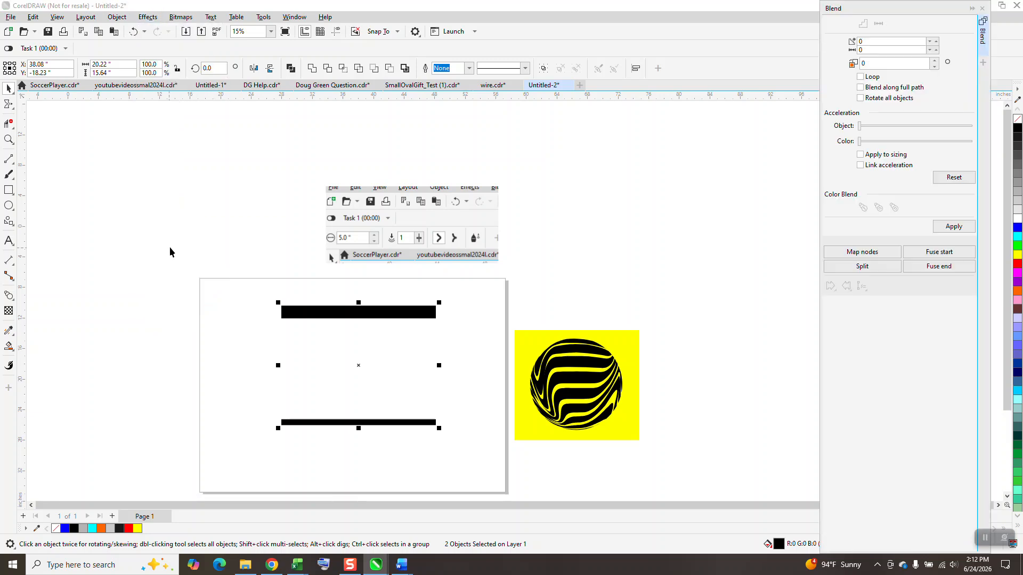
left_click(954, 227)
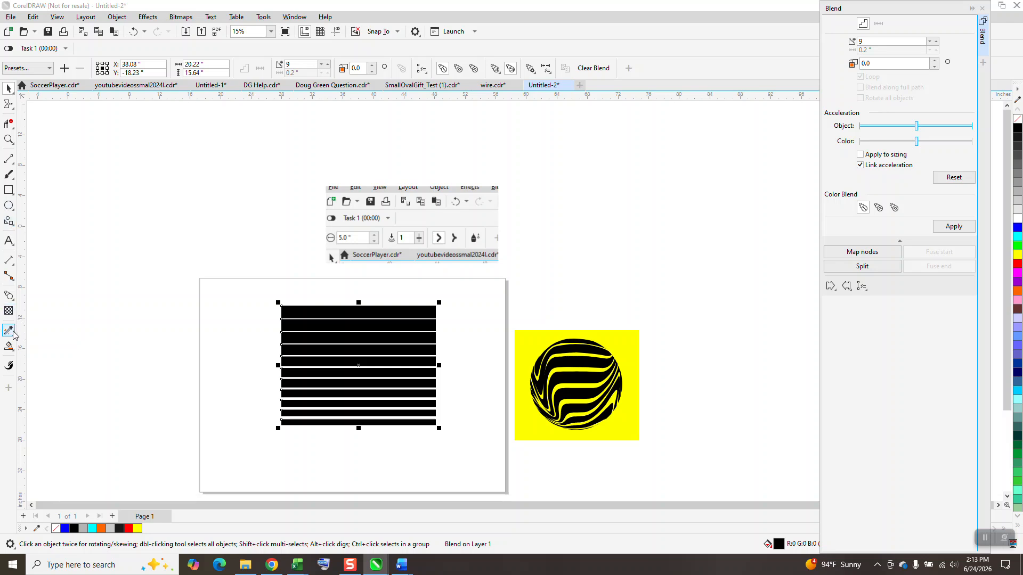
Adjust the blend's linked object and color acceleration slightly to widen the gaps between the upper bars
left_click(13, 300)
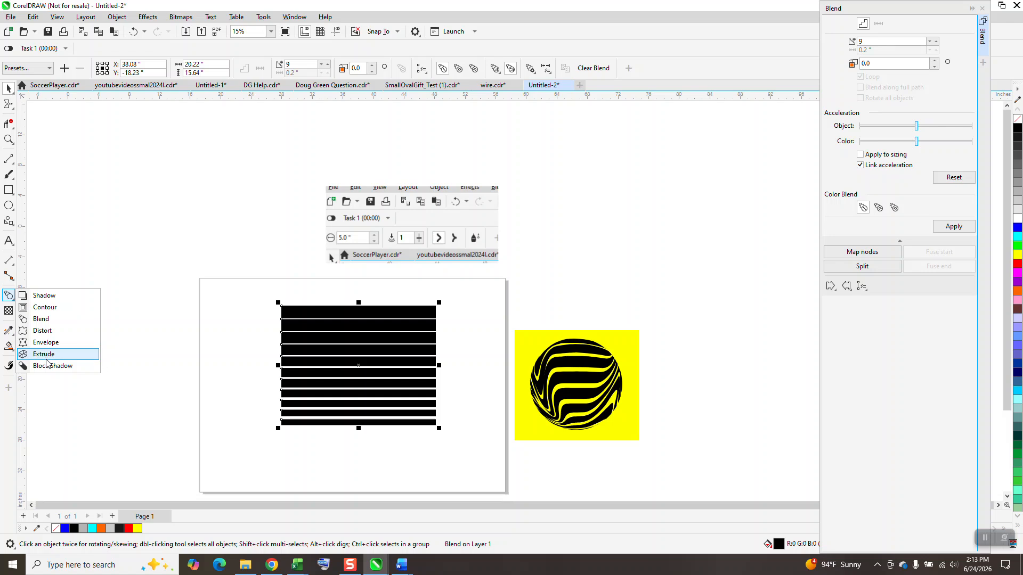
left_click(42, 319)
mouse_move(360, 372)
left_mouse_down()
mouse_move(364, 360)
mouse_move(364, 373)
left_mouse_up()
left_click(8, 87)
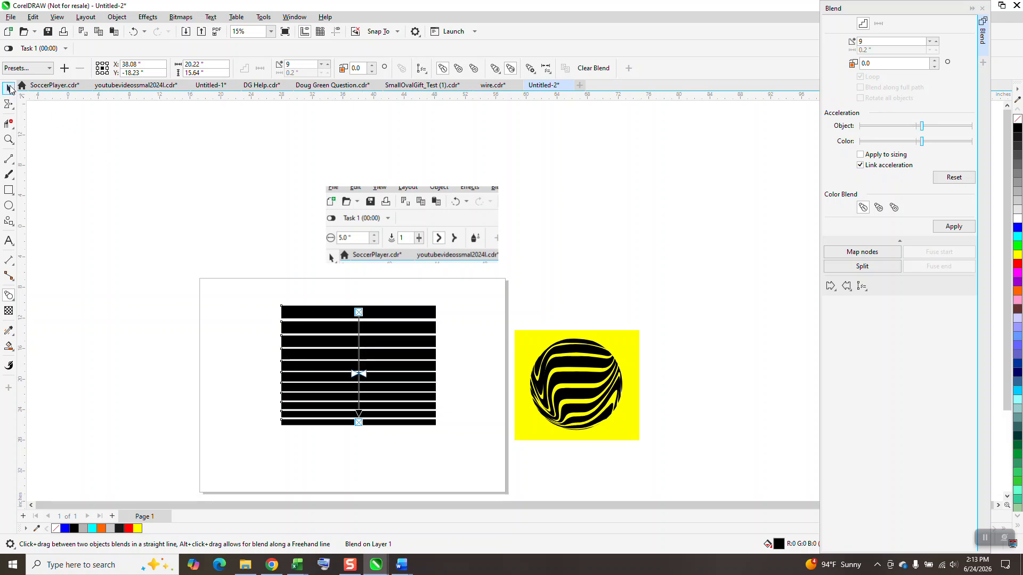
Break the blend apart and group all the resulting bars
left_click(117, 17)
left_click(158, 265)
left_click_drag(266, 282, 481, 424)
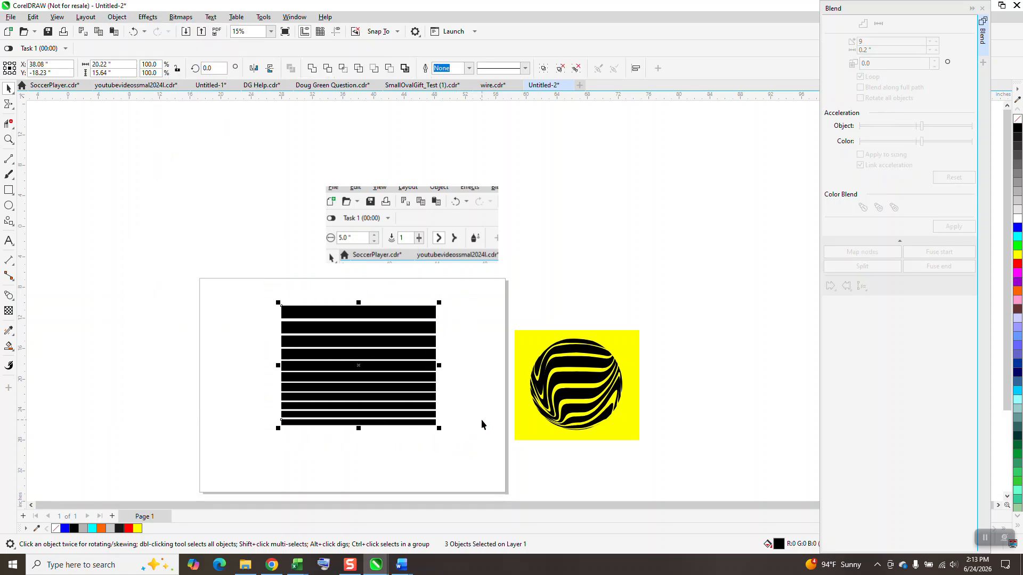
key("ctrl+g")
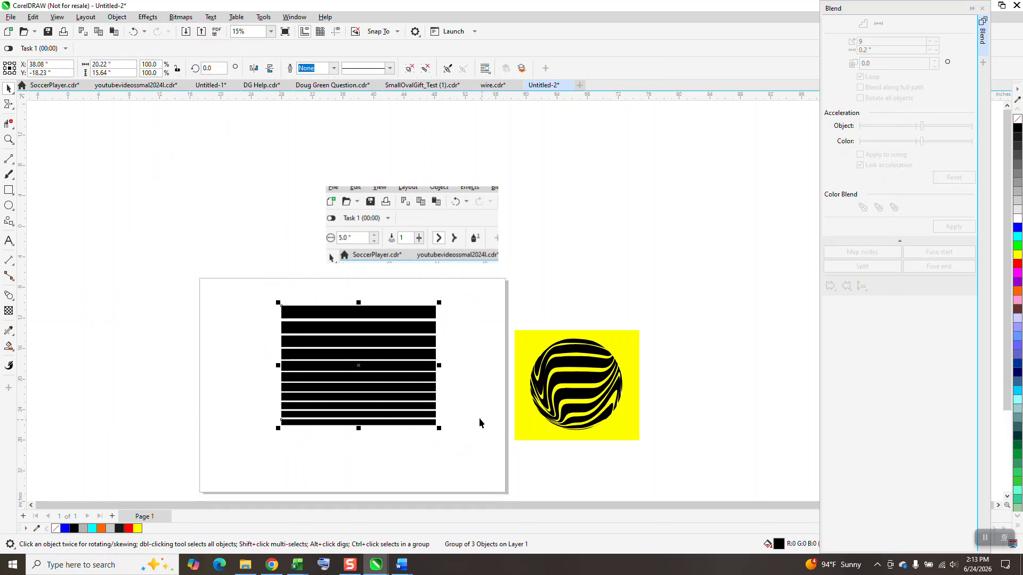
Smear the grouped bars with a 5-inch nib at pressure 1
left_click(15, 107)
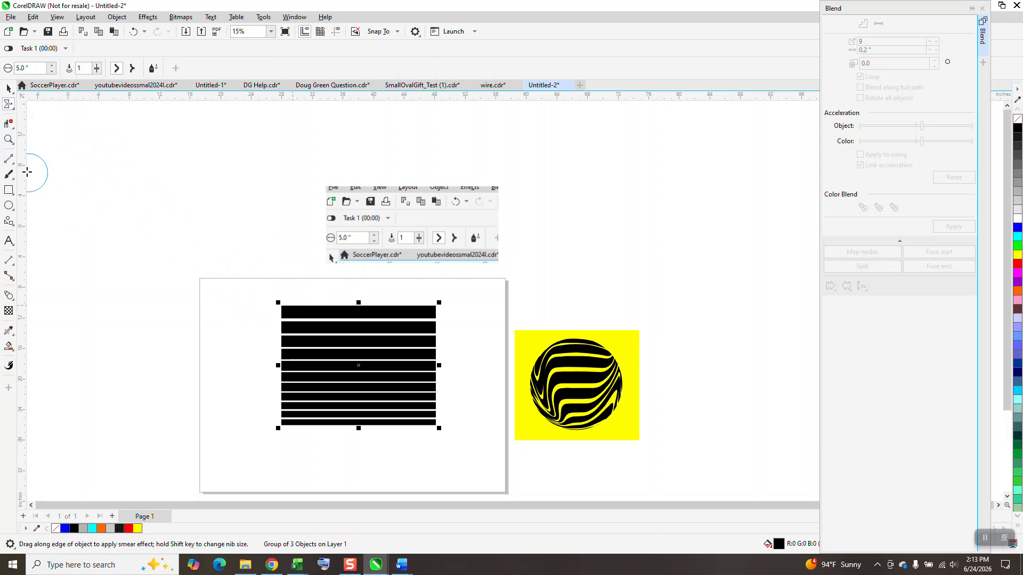
left_click(8, 139)
left_click_drag(249, 264, 595, 458)
left_click(8, 104)
mouse_move(303, 215)
left_mouse_down()
mouse_move(281, 229)
mouse_move(362, 388)
mouse_move(300, 212)
mouse_move(417, 354)
mouse_move(464, 308)
mouse_move(465, 283)
mouse_move(373, 205)
mouse_move(402, 204)
left_mouse_up()
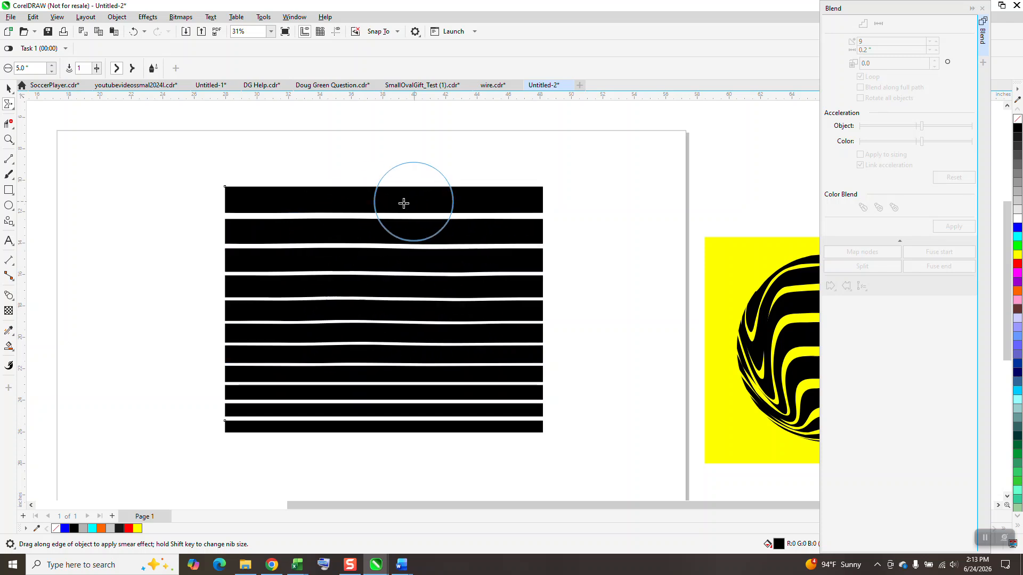
Try two diagonal downward smears across the bars with the smear pressure at 56, and undo both
left_click(9, 139)
left_click_drag(218, 197, 349, 236)
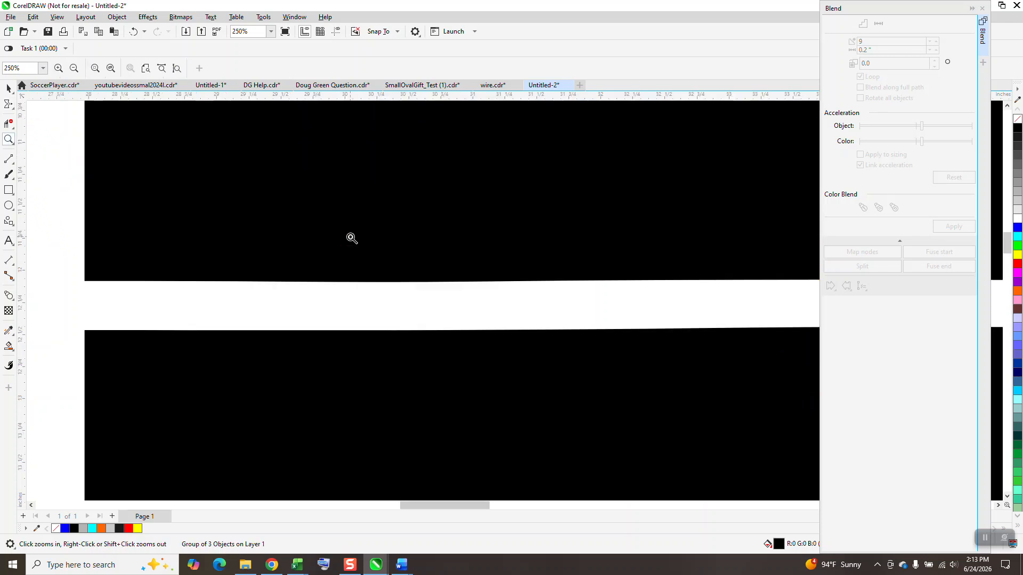
scroll(336, 229, "down", 4)
left_click(10, 106)
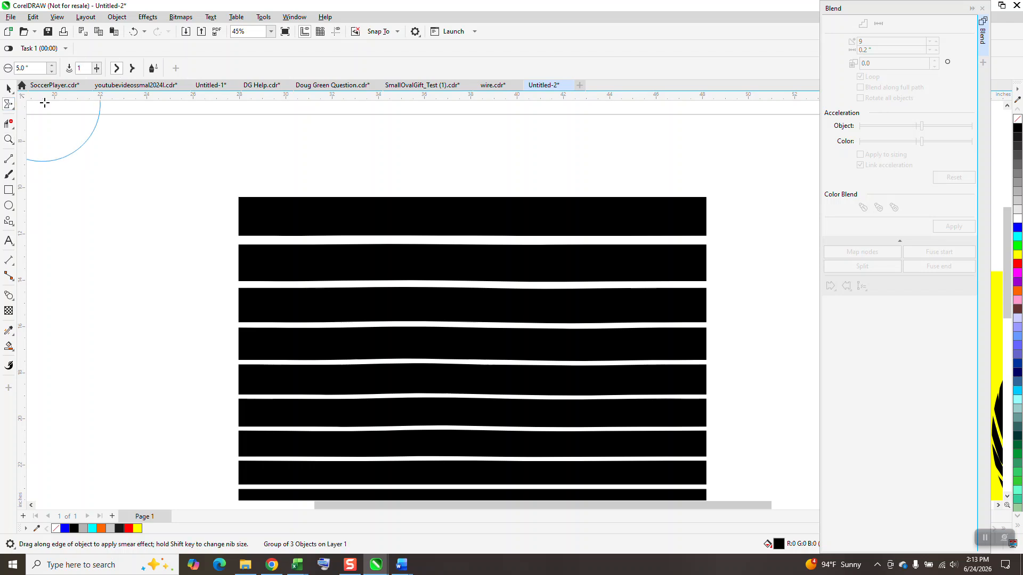
left_click(100, 81)
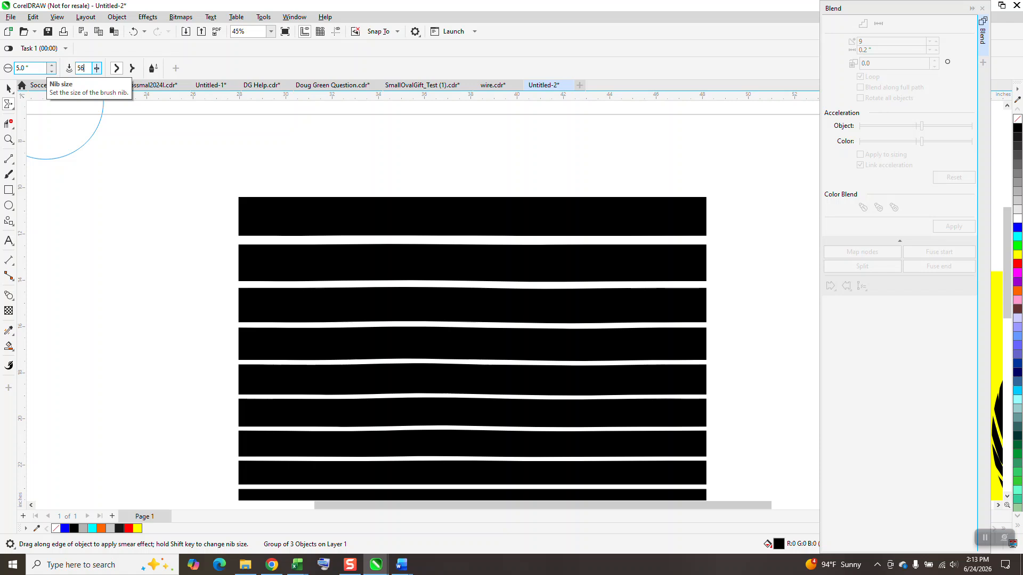
scroll(159, 130, "down", 3)
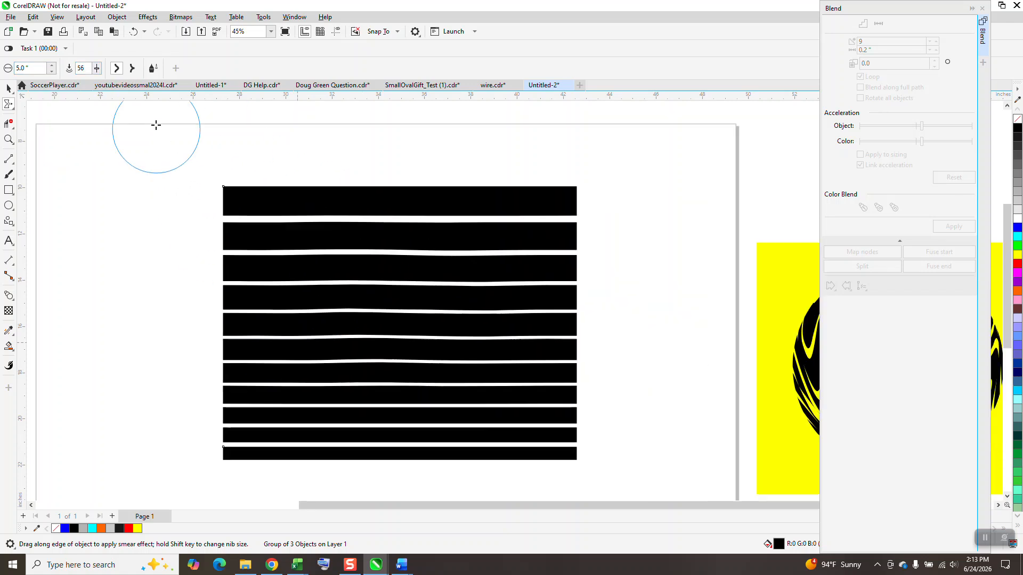
mouse_move(255, 199)
left_mouse_down()
mouse_move(292, 350)
mouse_move(384, 390)
left_mouse_up()
mouse_move(384, 243)
left_mouse_down()
mouse_move(486, 366)
mouse_move(525, 388)
left_mouse_up()
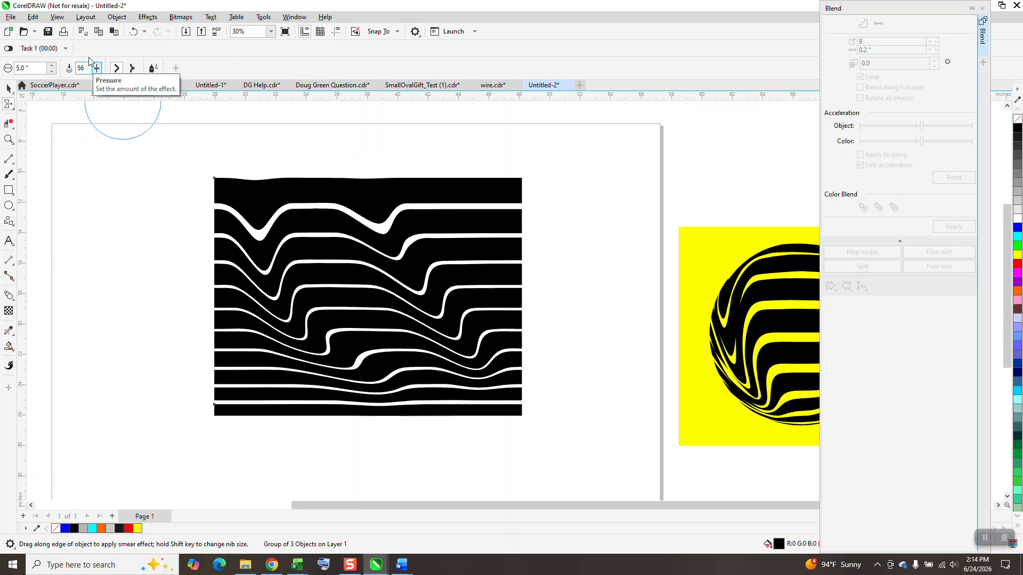
left_click(133, 32)
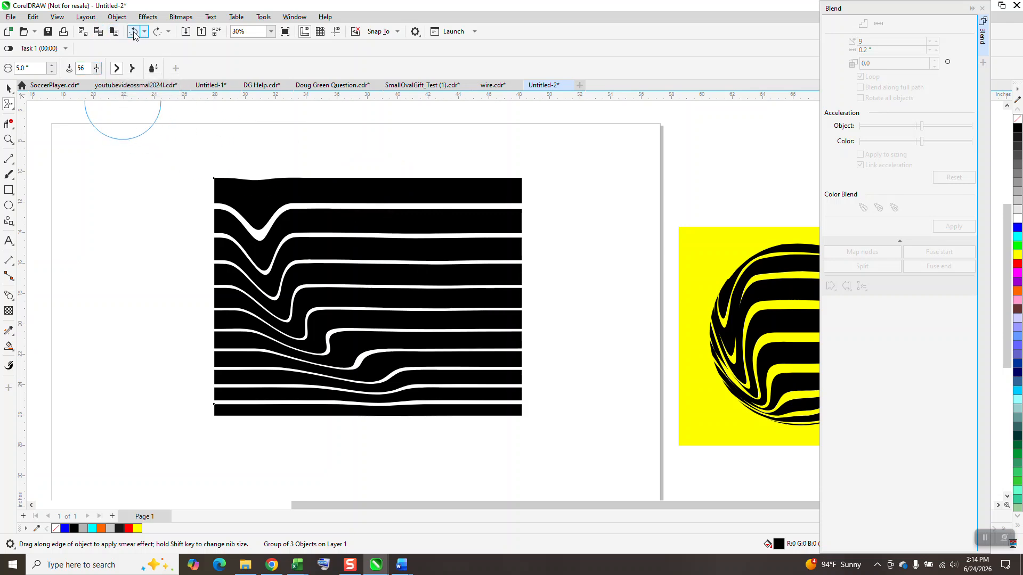
left_click(133, 32)
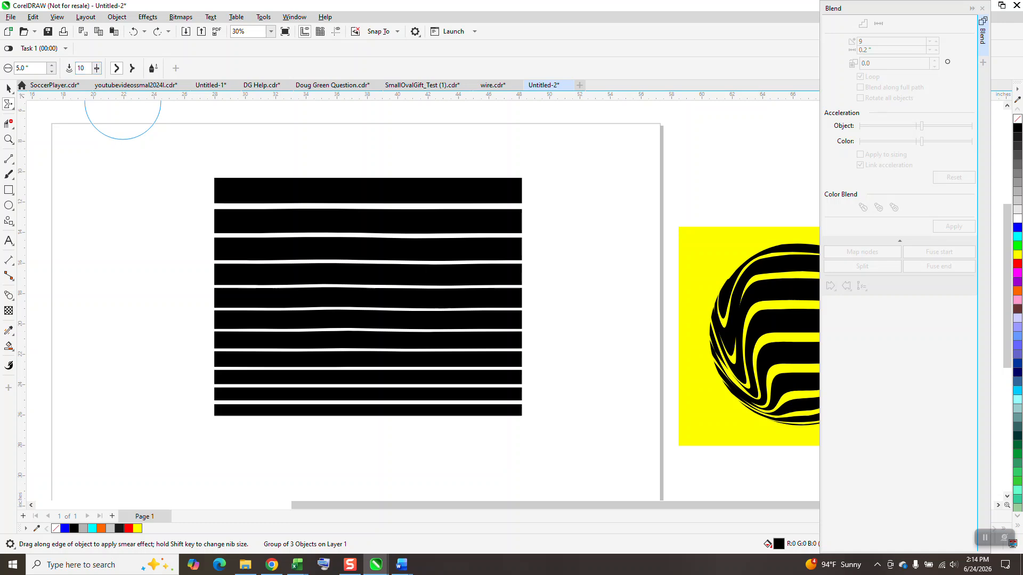
Try one short diagonal smear on the upper bars with the smear pressure at 100, and undo it
left_click_drag(86, 68, 40, 68)
type("100")
mouse_move(242, 226)
left_mouse_down()
mouse_move(281, 259)
mouse_move(294, 294)
left_mouse_up()
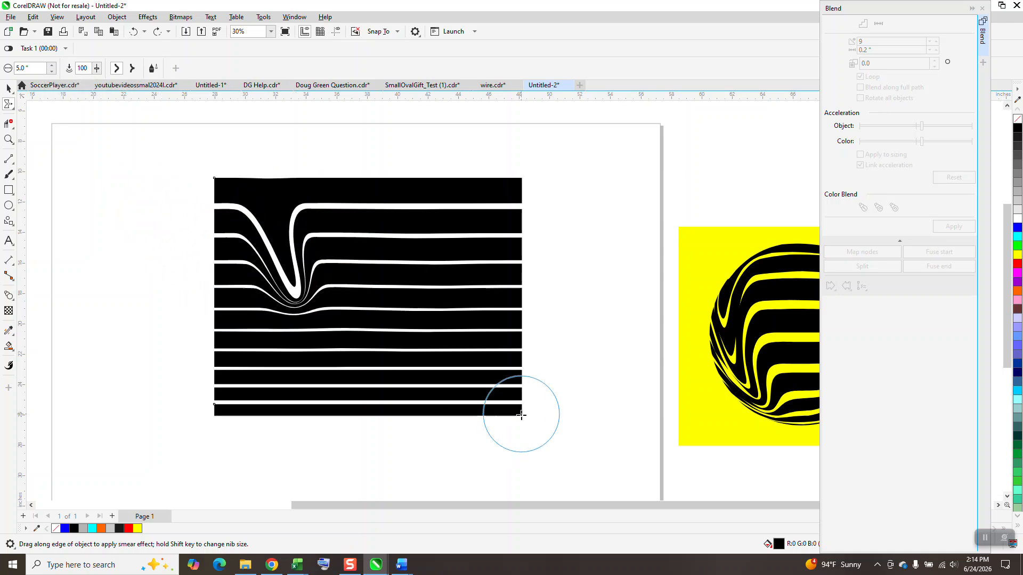
left_click(133, 32)
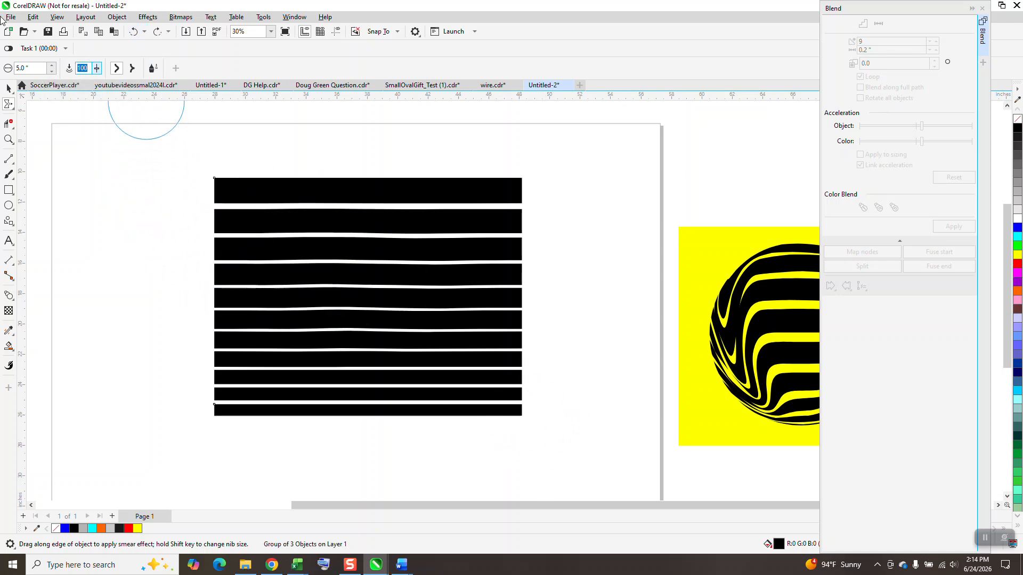
Smear two diagonal strokes down across the bars with a 5-inch nib at pressure 56, forming two columns of waves
mouse_move(242, 202)
left_mouse_down()
mouse_move(253, 199)
mouse_move(270, 338)
mouse_move(356, 394)
left_mouse_up()
left_click_drag(362, 186, 452, 434)
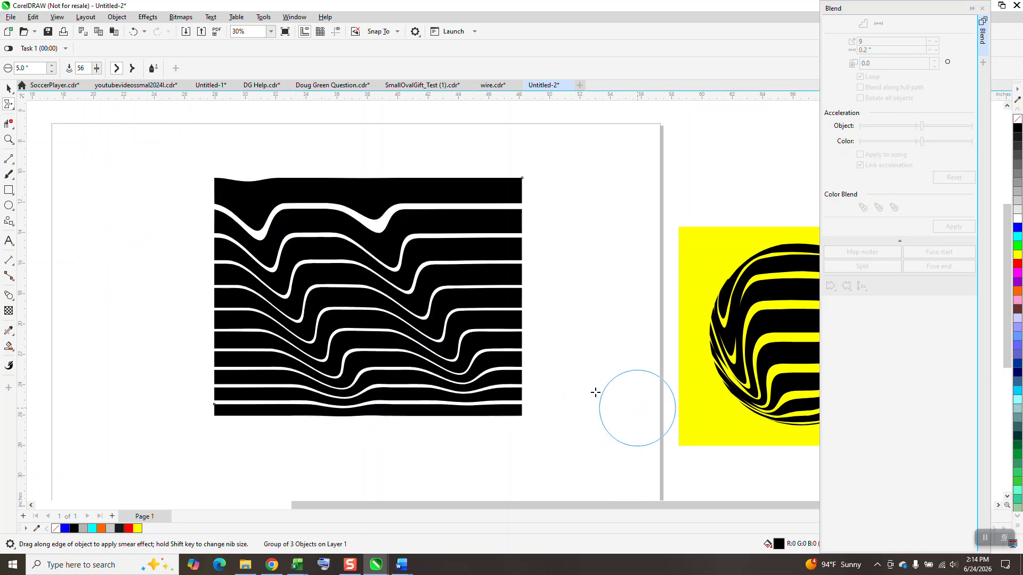
left_click(8, 89)
scroll(652, 337, "down", 1)
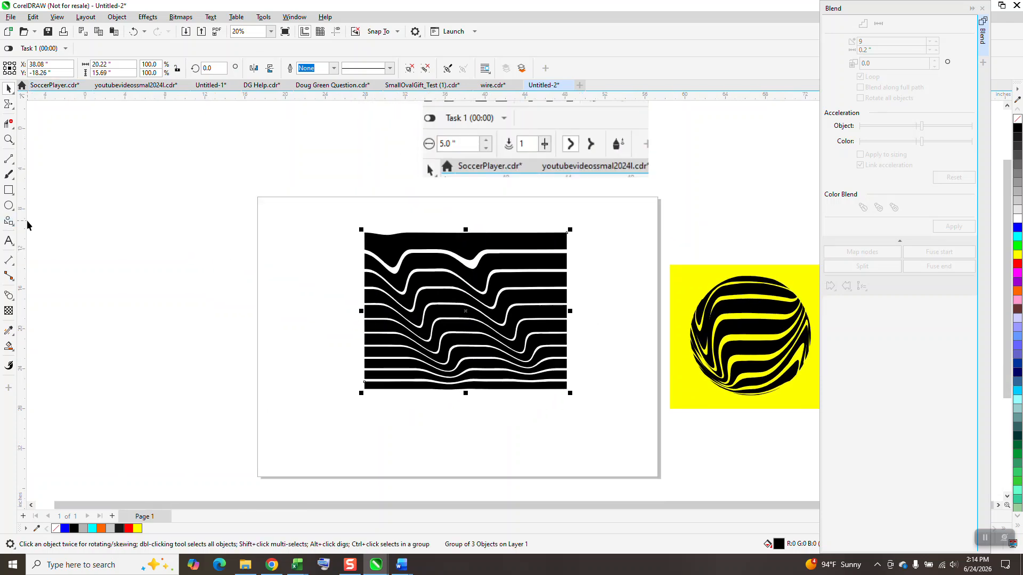
Move the group of wavy bars down to the center of the page
left_click(8, 205)
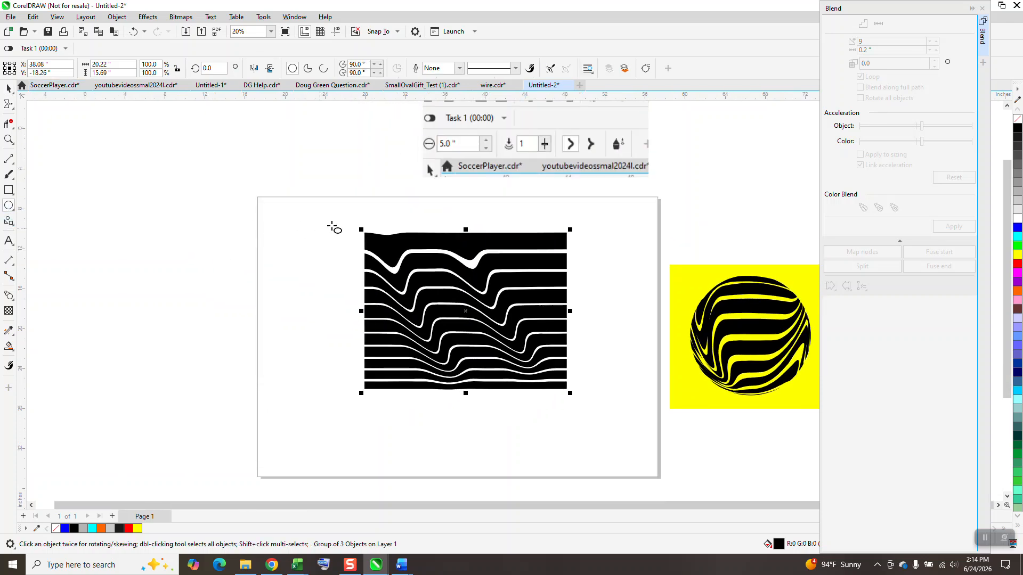
left_click(9, 89)
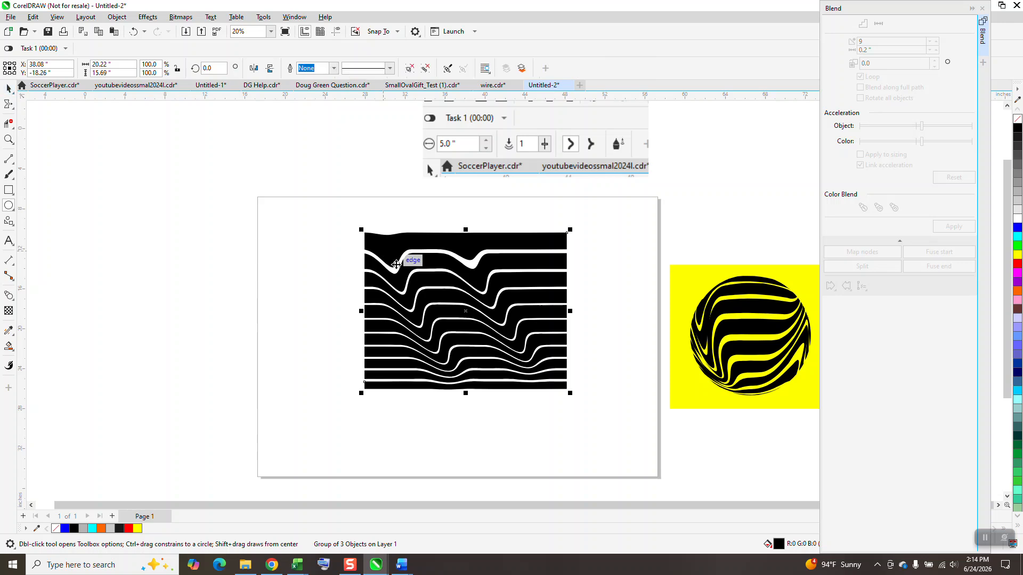
left_click(412, 264)
left_click_drag(413, 262, 405, 288)
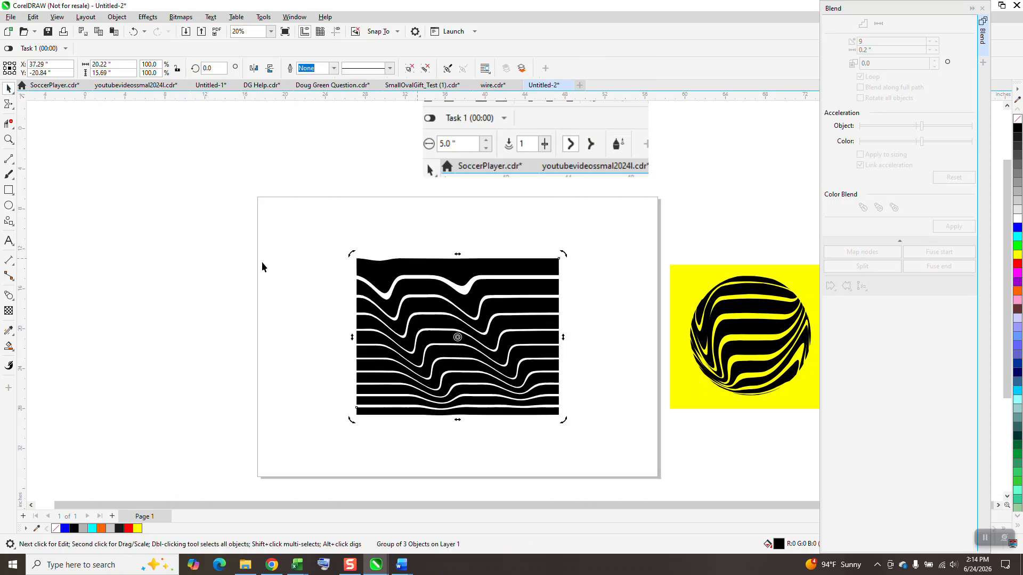
Draw a circle about 14.38 inches in diameter and center it on the page over the wavy bars
left_click(8, 206)
left_click_drag(297, 219, 245, 359)
key("p")
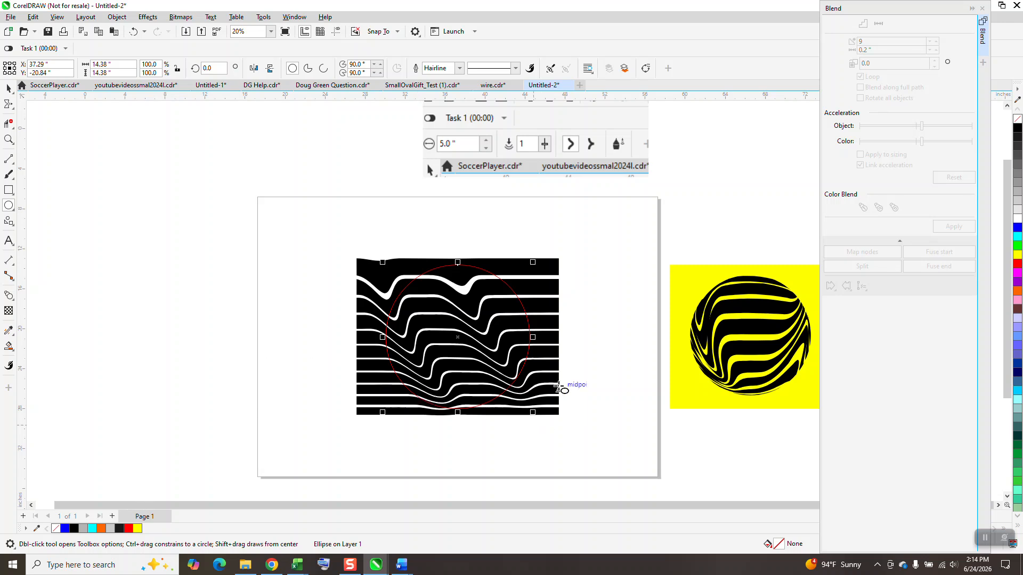
Apply a Fish Eye lens at a rate of 100% to the circle over the wavy bars
left_click(983, 9)
left_click(147, 16)
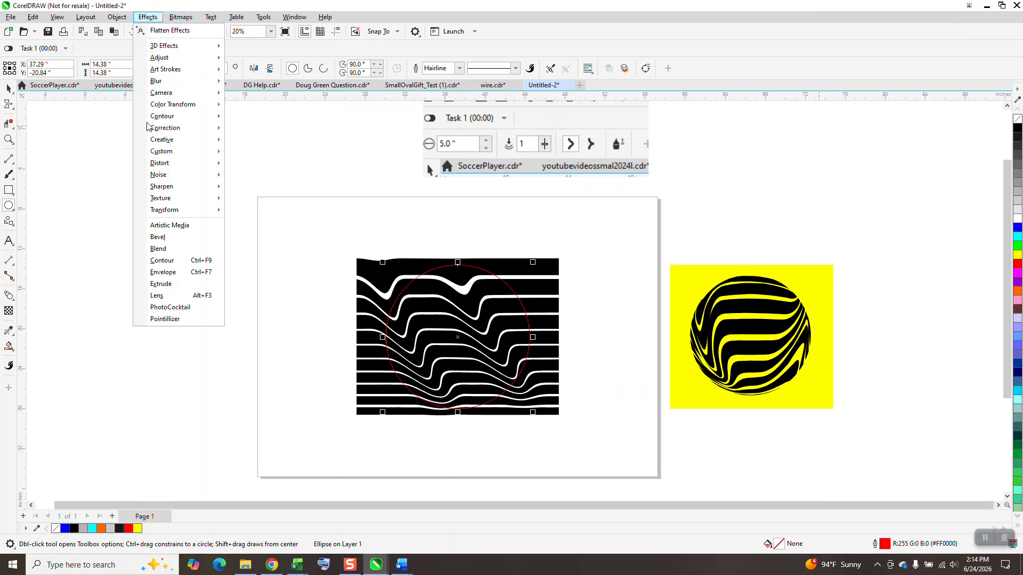
left_click(161, 296)
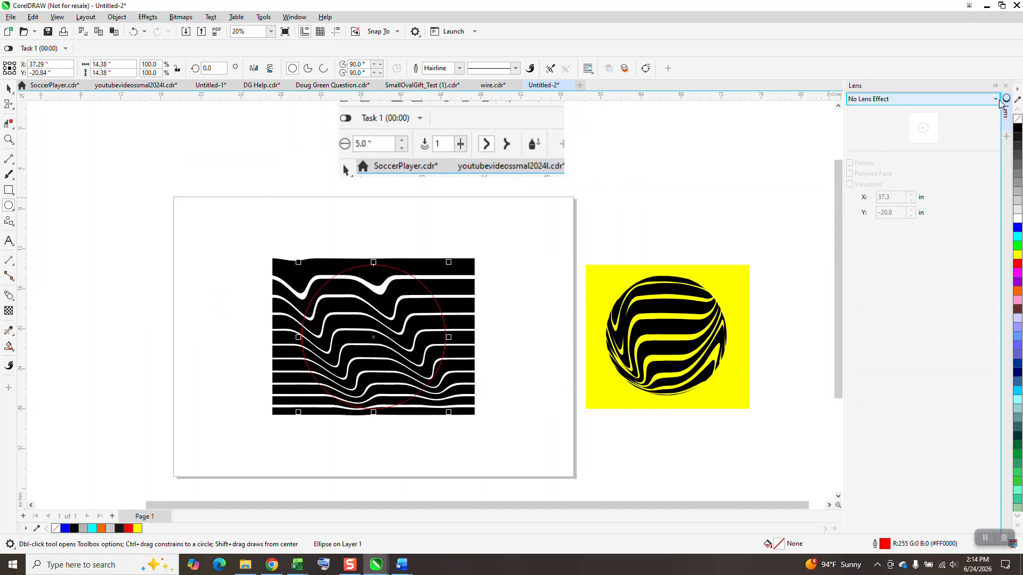
left_click(997, 100)
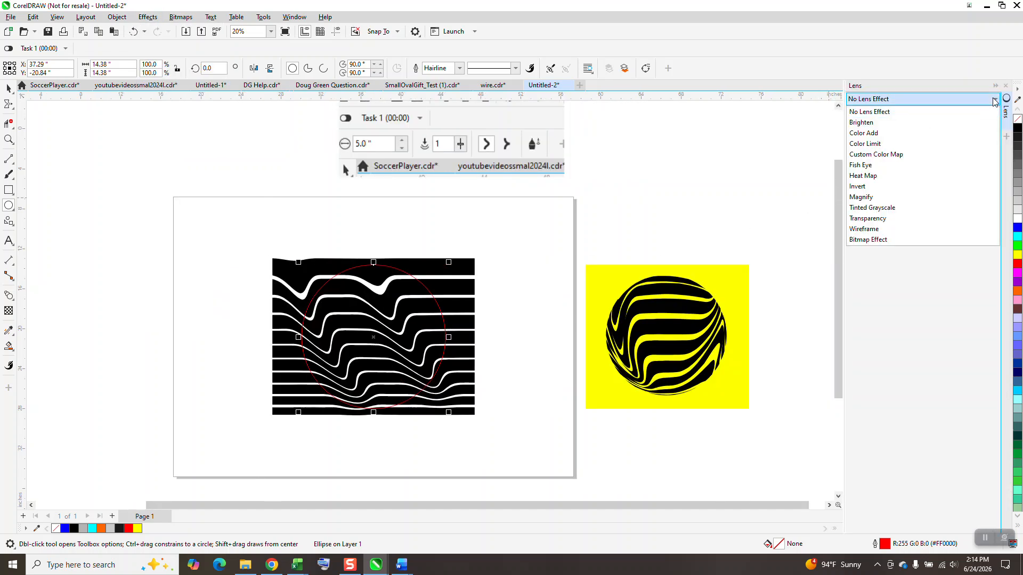
left_click(868, 169)
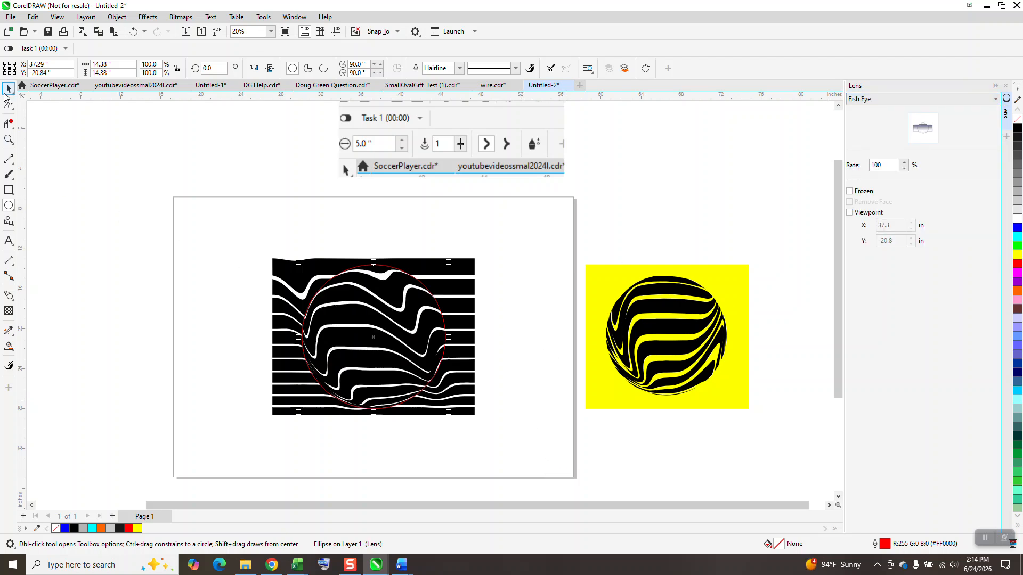
Freeze the Fish Eye lens and move the captured sphere off the bars to the left side of the page
key("space")
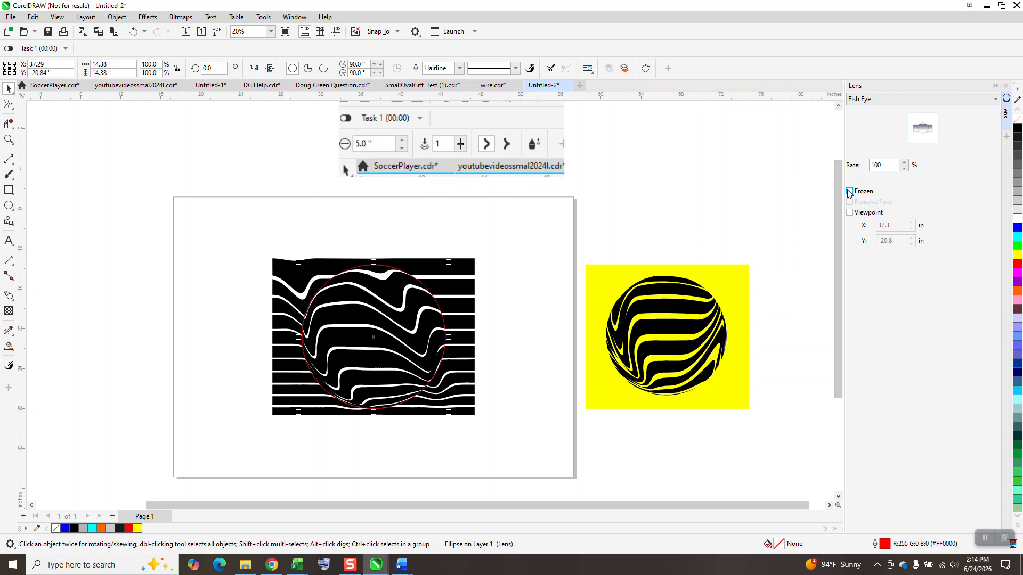
scroll(726, 232, "down", 2)
left_click_drag(525, 292, 330, 307)
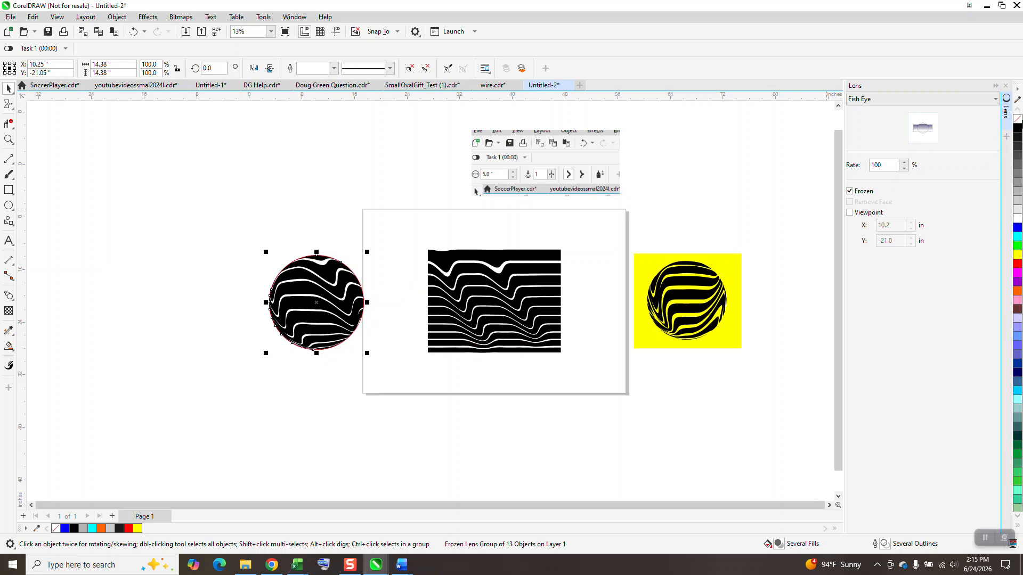
Remove the outline of the captured sphere and move the yellow rectangle from the reference sphere to behind it
right_click(1017, 120)
left_click_drag(651, 264, 283, 262)
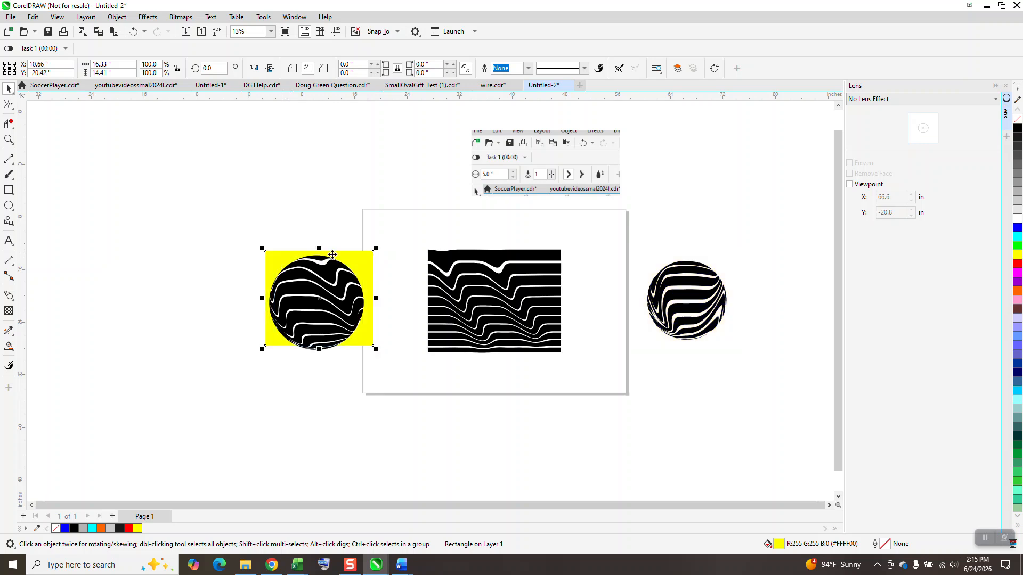
left_click(8, 139)
left_click_drag(215, 221, 468, 419)
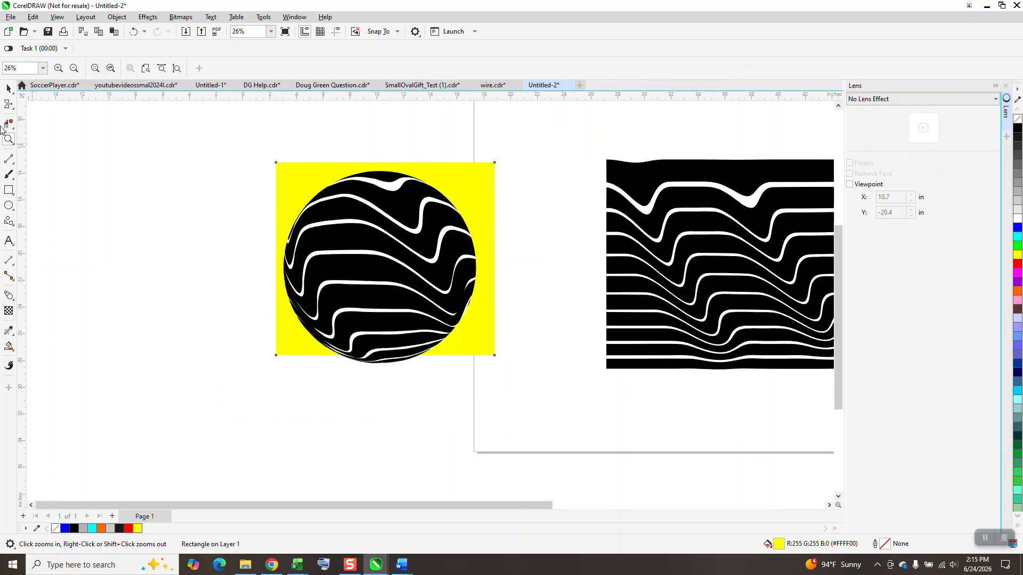
Ungroup all objects of the frozen lens sphere on the yellow rectangle and clear the selection
left_click(7, 90)
left_click(382, 189)
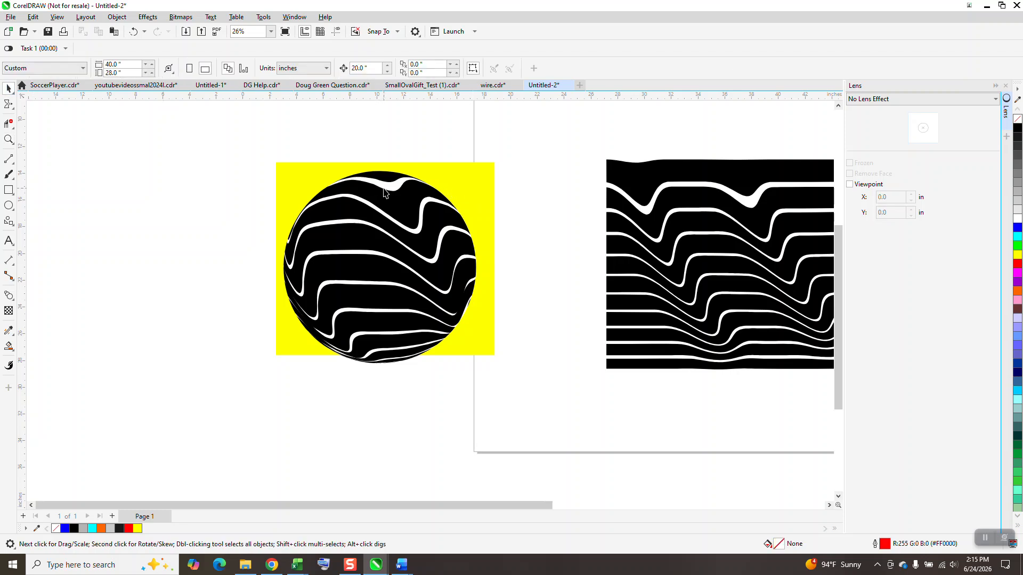
left_click(117, 17)
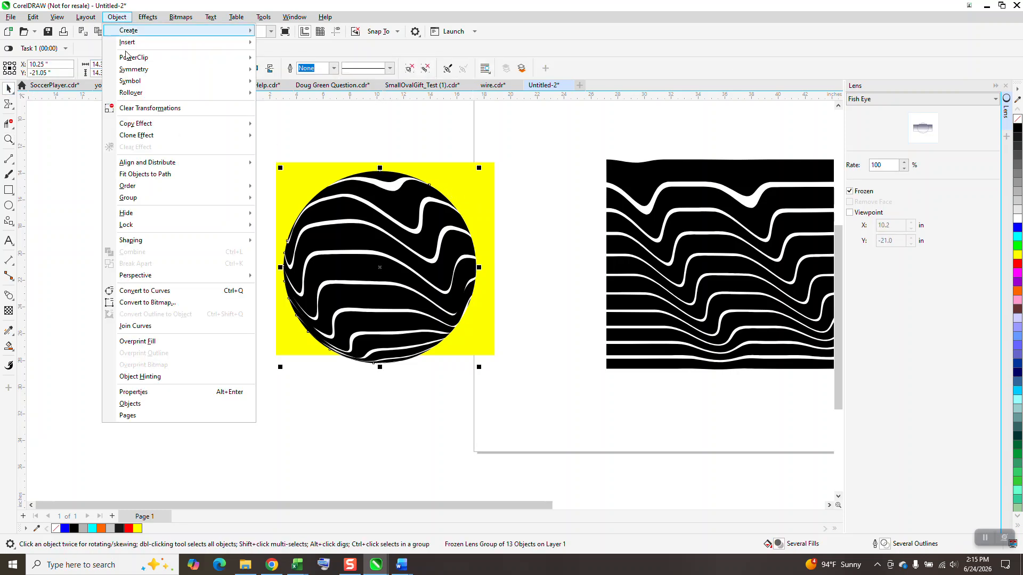
mouse_move(154, 207)
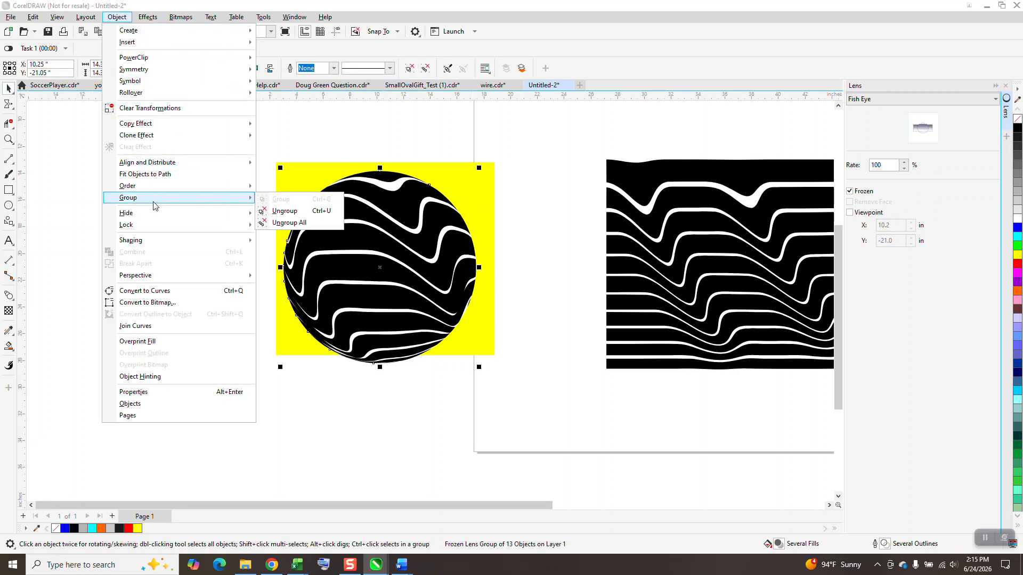
left_click(268, 223)
key("Escape")
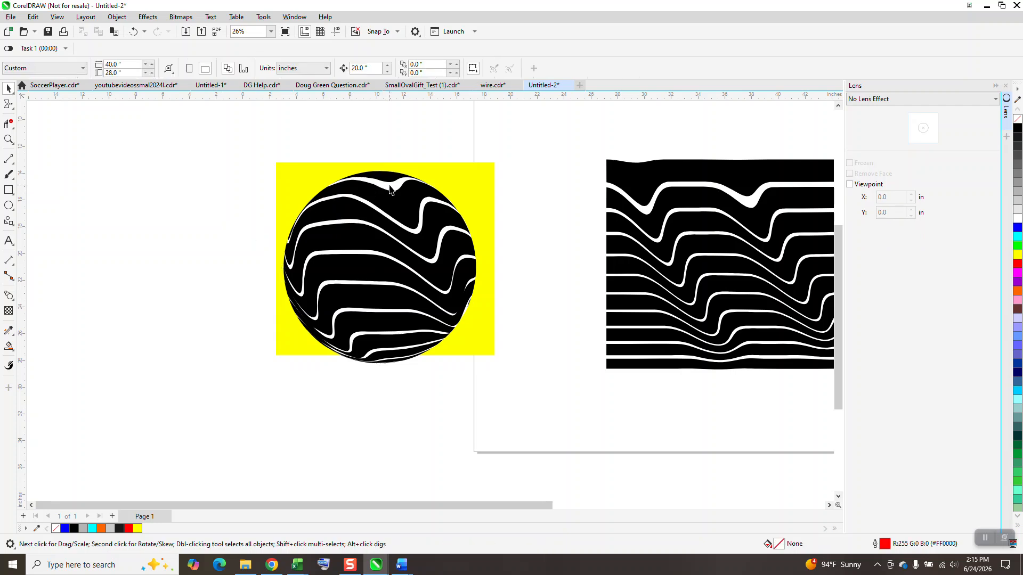
Select the white background curve between the stripes of the ungrouped sphere and close the Lens docker
left_click(391, 187)
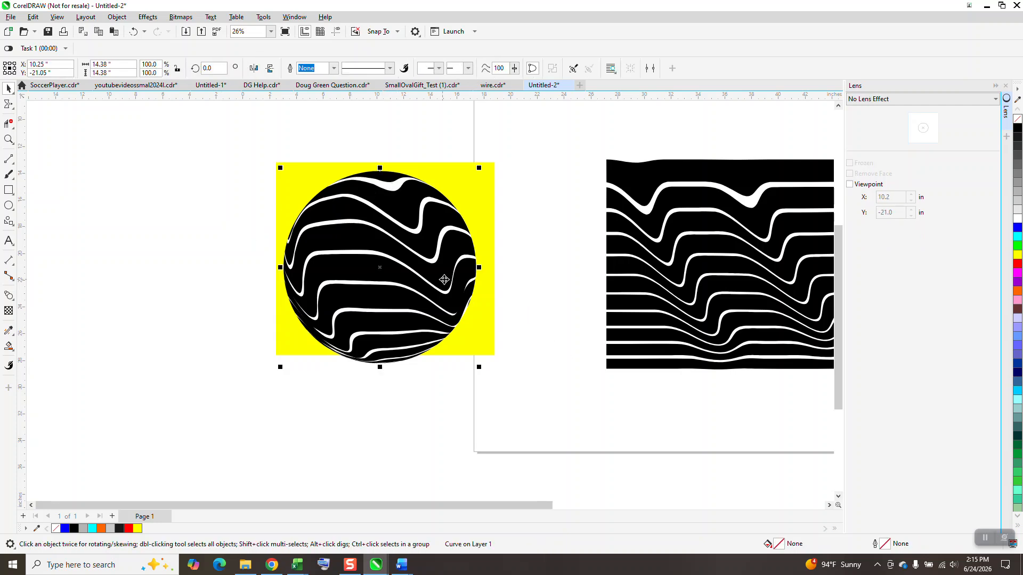
left_click(510, 268)
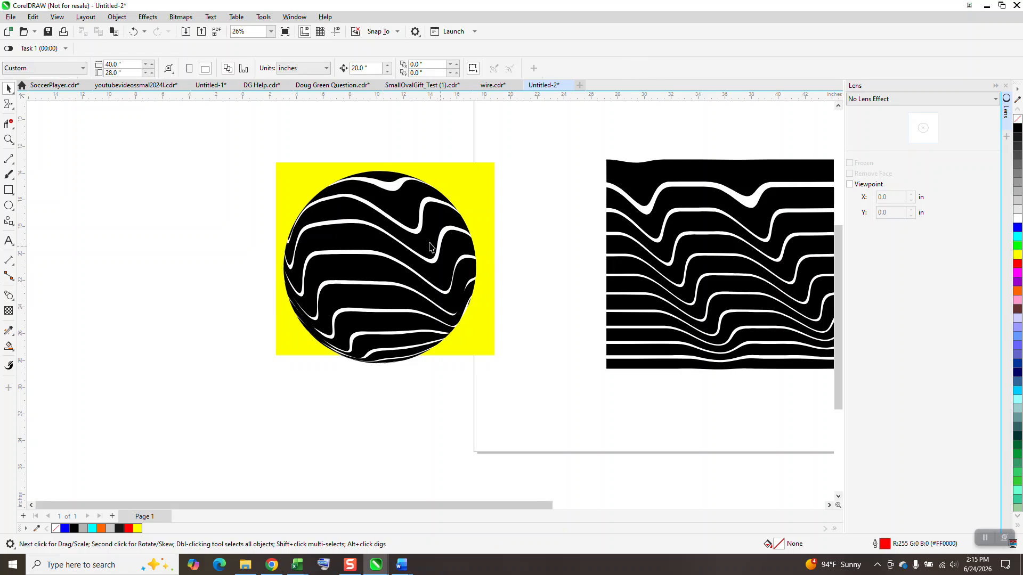
left_click(394, 187)
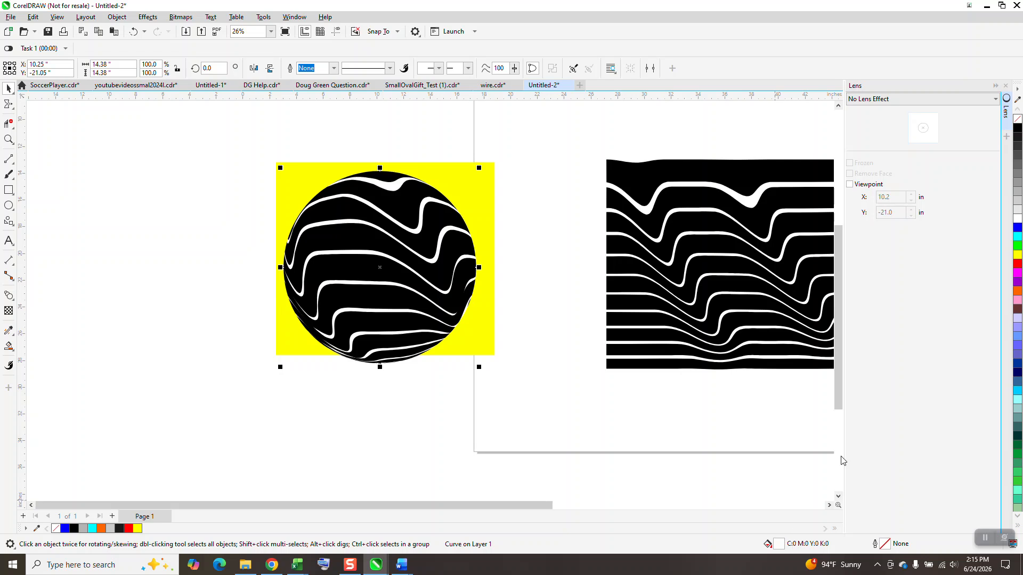
left_click(1006, 87)
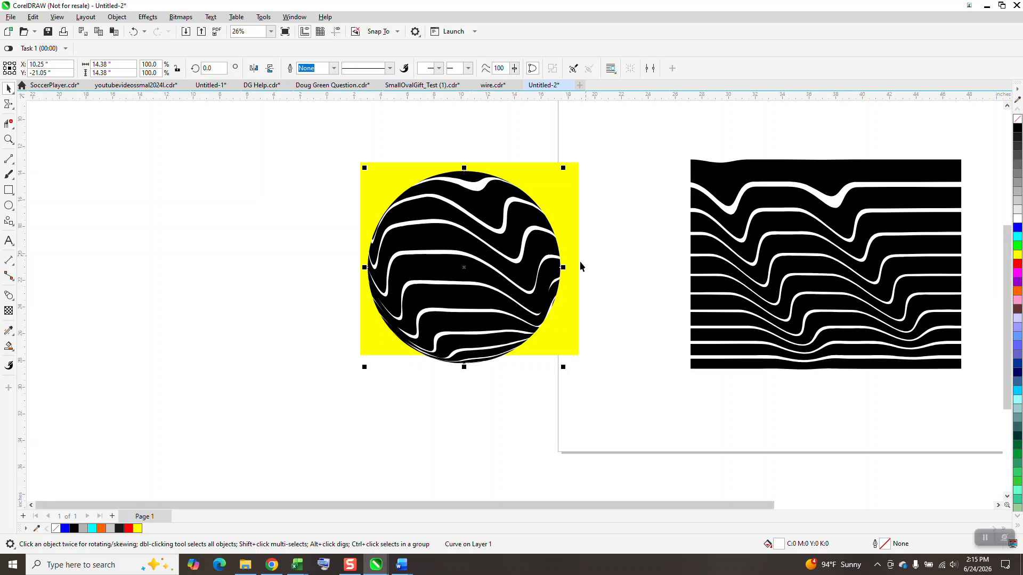
Stretch the yellow rectangle downward to a height of about 15.68 inches so it extends below the sphere
left_click(561, 325)
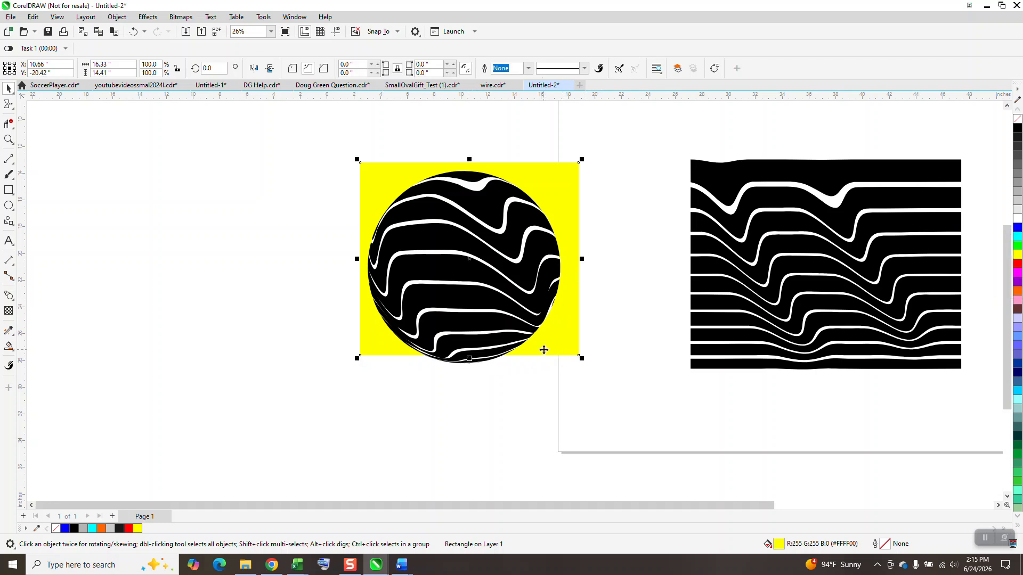
left_click(546, 349)
left_click(545, 347)
left_click_drag(470, 360, 471, 371)
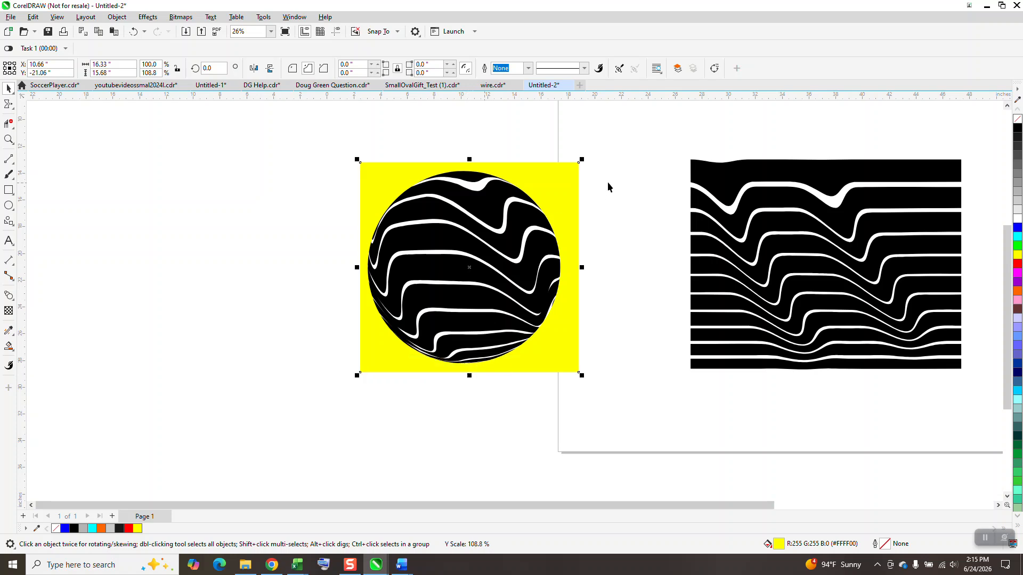
Delete the white background curve from the sphere so the yellow rectangle fills the gaps between its stripes
left_click(580, 185)
left_click(478, 187)
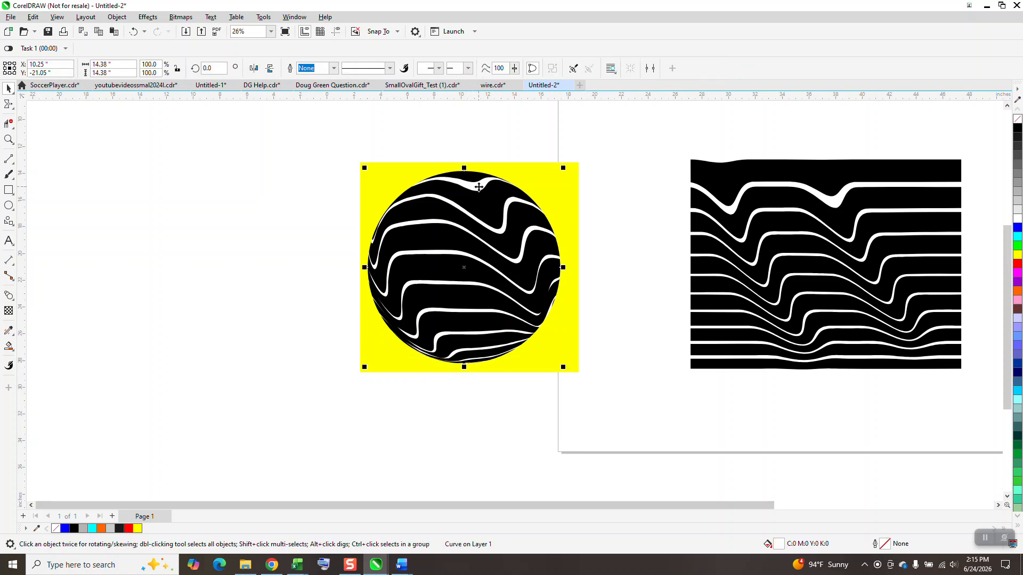
key("Delete")
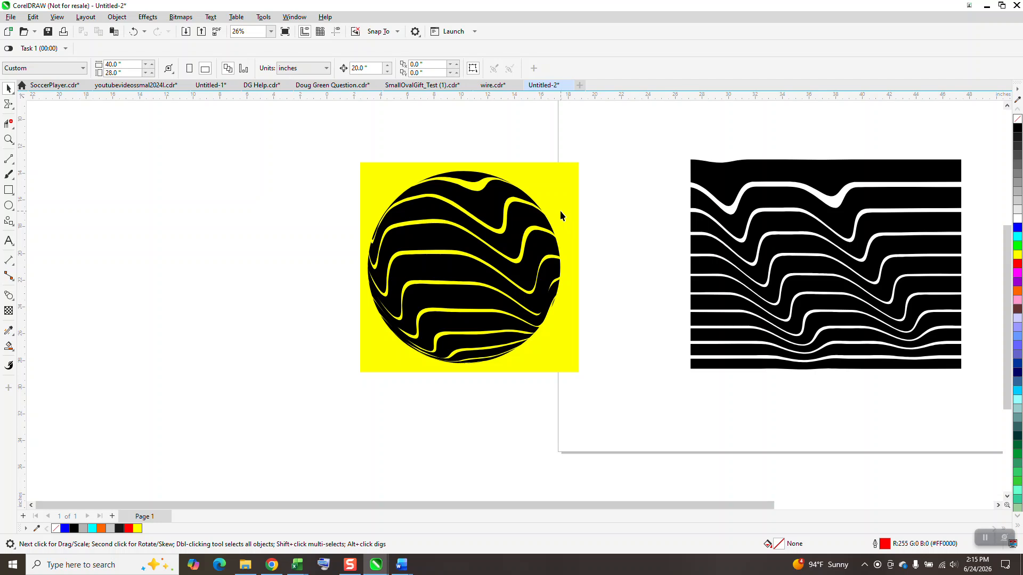
Move the reference sphere to the left of the new sphere and widen the yellow rectangle to about 31.91 inches behind both
scroll(485, 232, "down", 1)
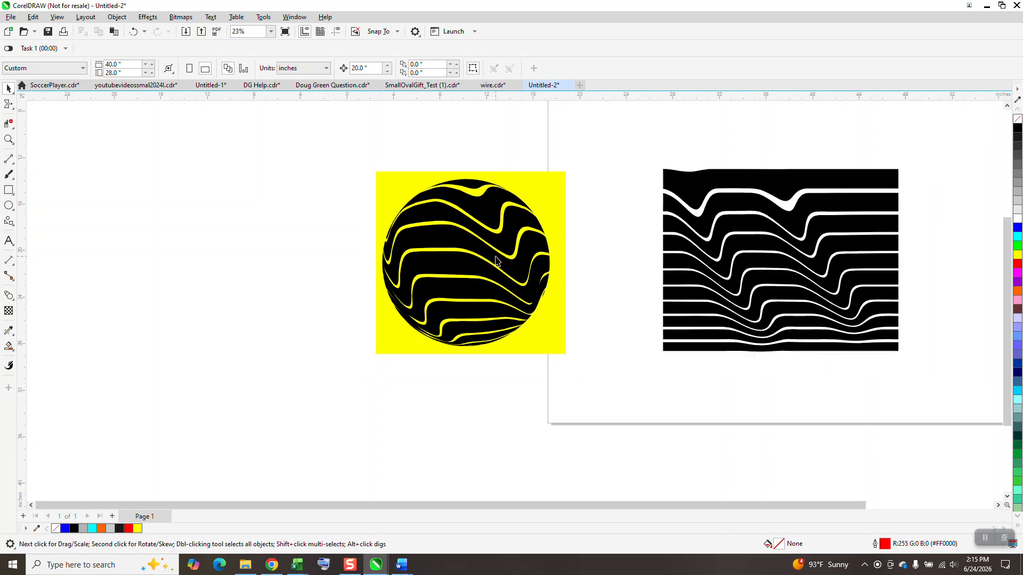
scroll(474, 262, "down", 2)
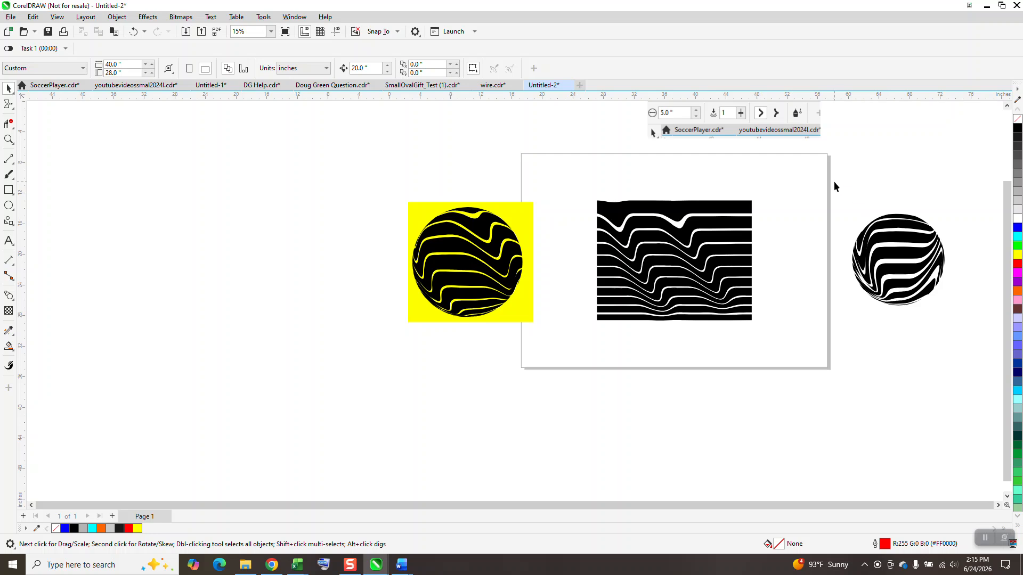
left_click_drag(917, 265, 280, 274)
left_click(410, 266)
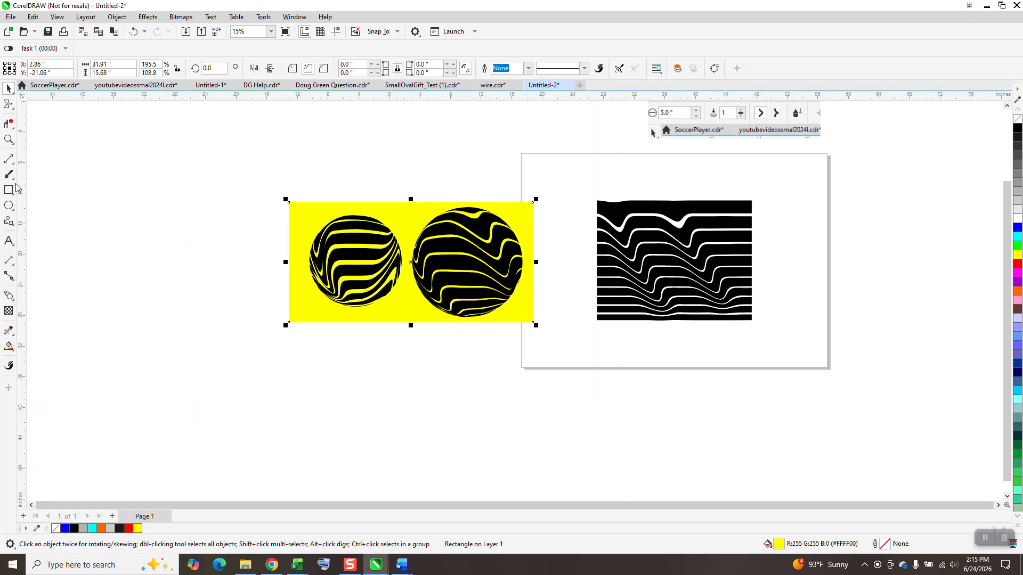
left_click(8, 140)
left_click_drag(237, 192, 575, 350)
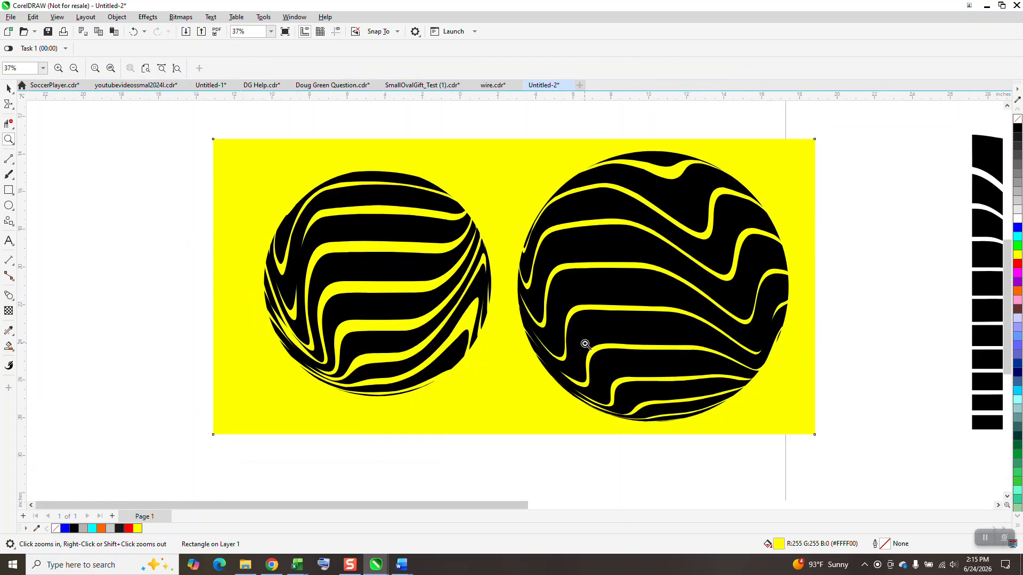